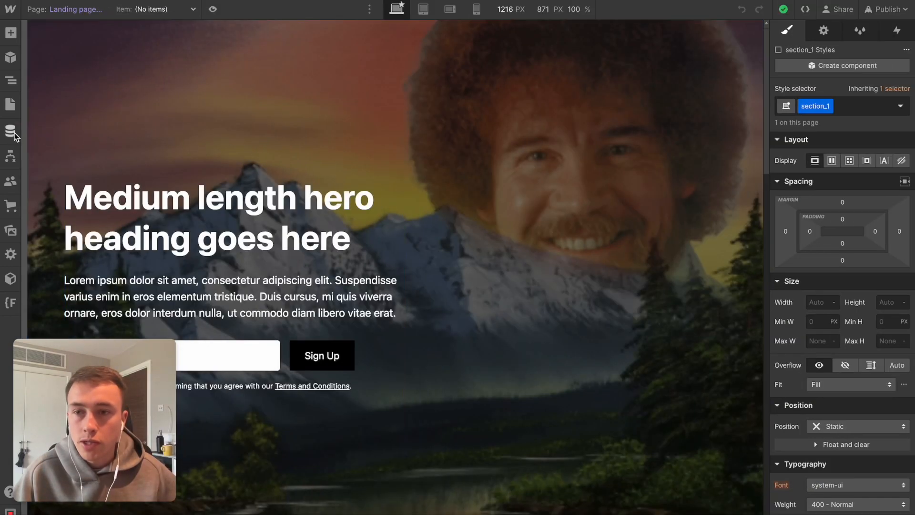
- Open the Landing pages collection's settings and add a Number field labelled "section 1 order"
{"action": "key", "text": "c"}
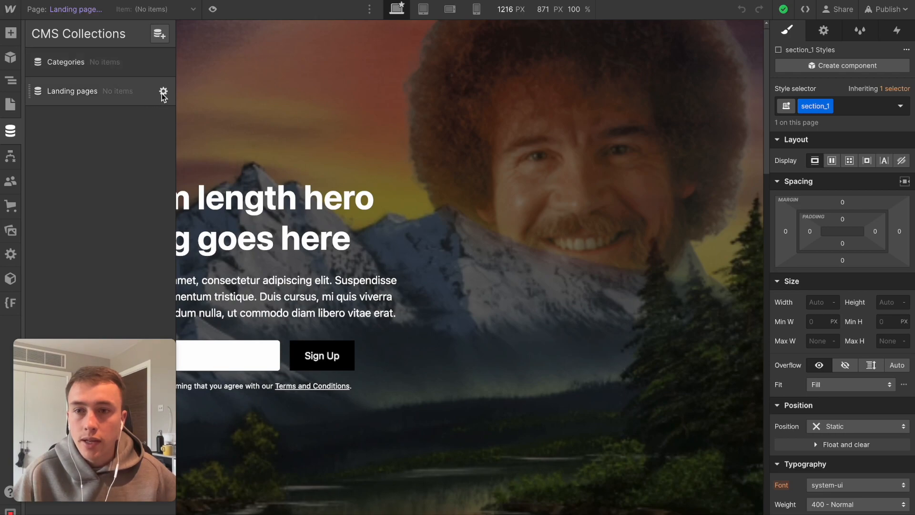
{"action": "left_click", "coordinate": [163, 91]}
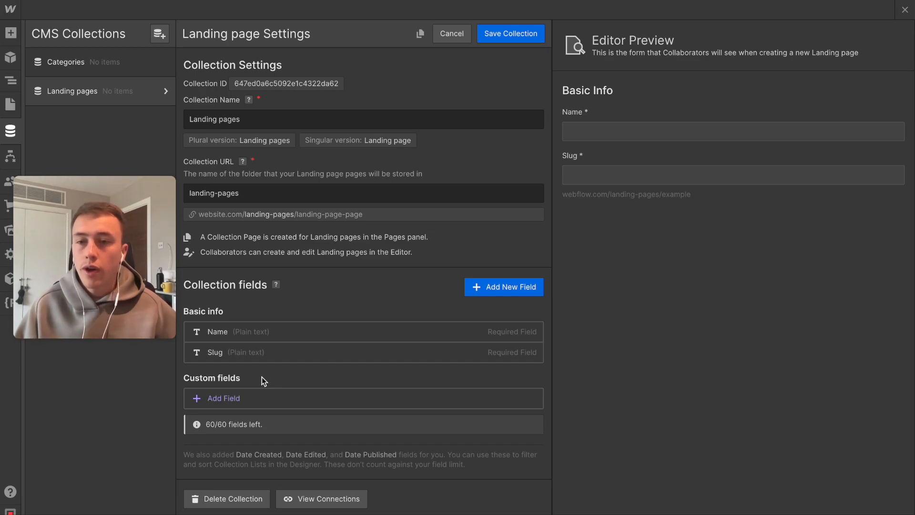
{"action": "left_click", "coordinate": [217, 397]}
{"action": "scroll", "coordinate": [315, 387], "scroll_direction": "down", "scroll_amount": 5}
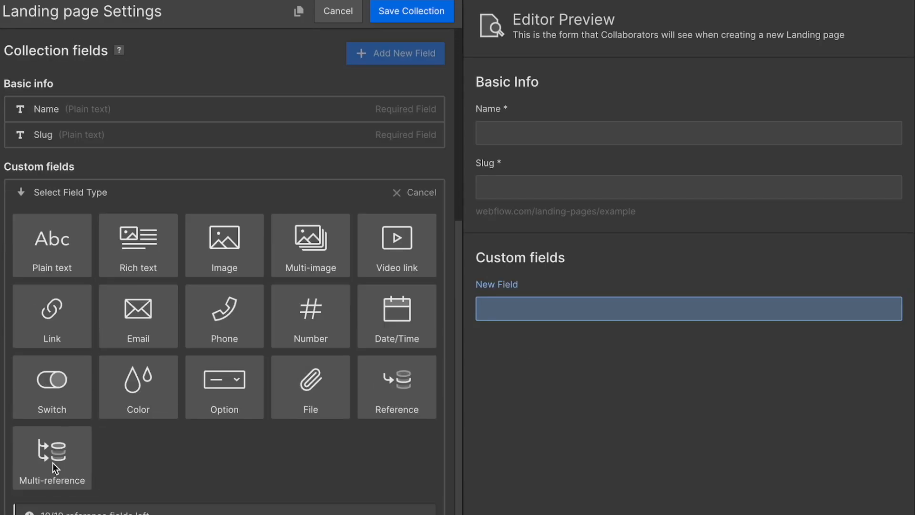
{"action": "left_click", "coordinate": [431, 281]}
{"action": "type", "text": "section 1 order"}
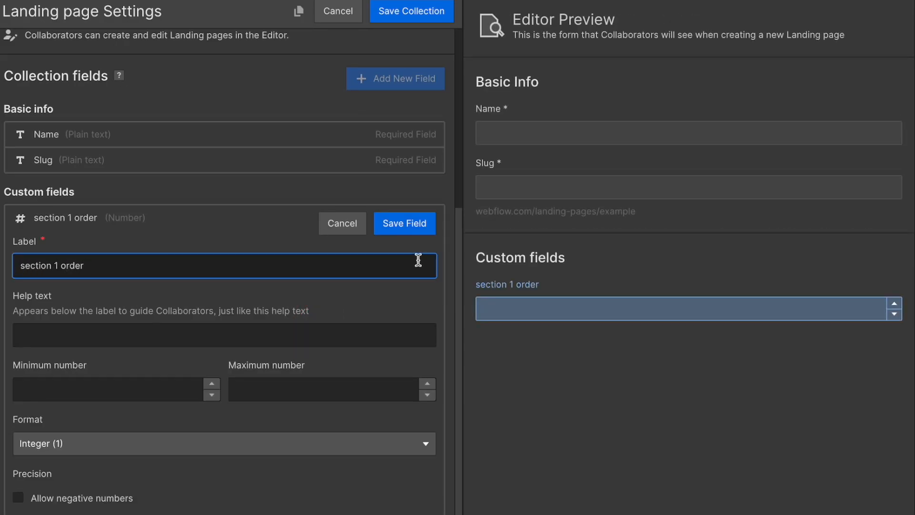
{"action": "left_click", "coordinate": [405, 224]}
- Add a second Number field labelled "section 2 order" to the Landing pages collection
{"action": "left_click", "coordinate": [56, 491]}
{"action": "left_click", "coordinate": [161, 300]}
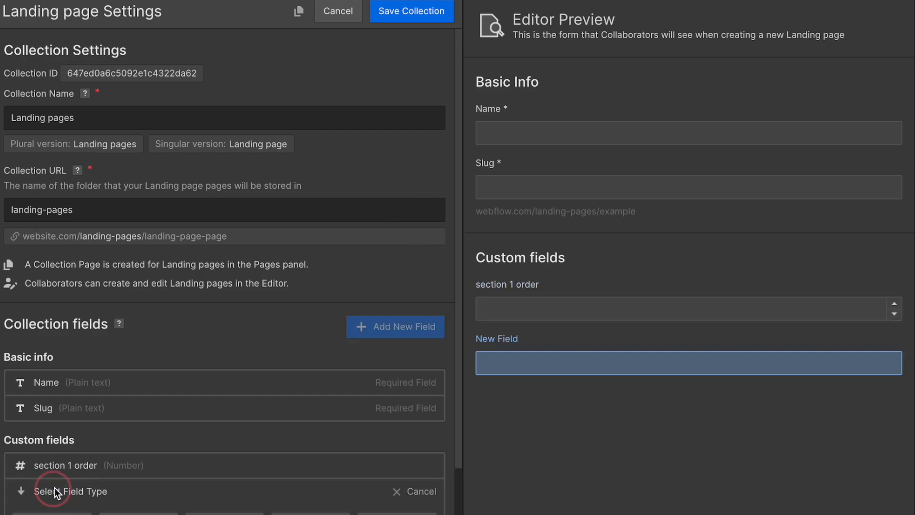
{"action": "type", "text": "section 2 order"}
{"action": "left_click", "coordinate": [405, 224]}
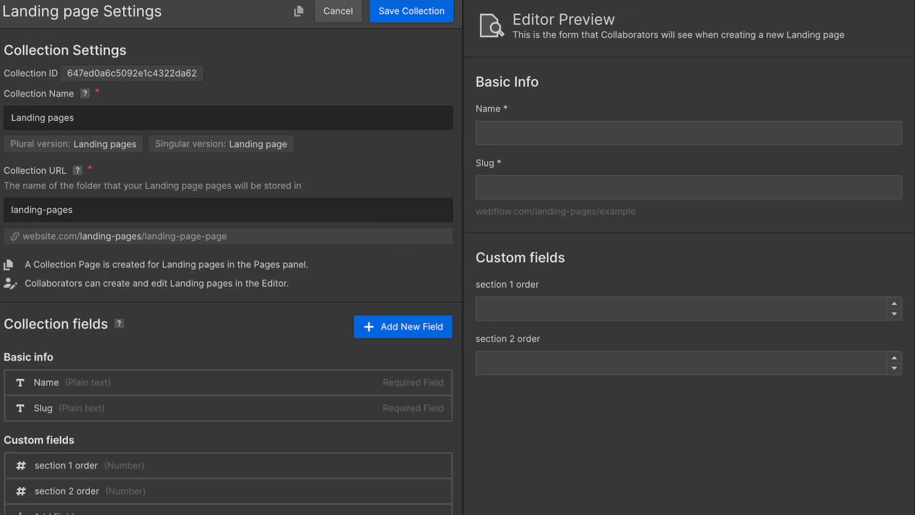
- Add a Number field labelled "section 3 order" and save the Landing pages collection
{"action": "left_click", "coordinate": [92, 511]}
{"action": "left_click", "coordinate": [311, 315]}
{"action": "type", "text": "section 3 order"}
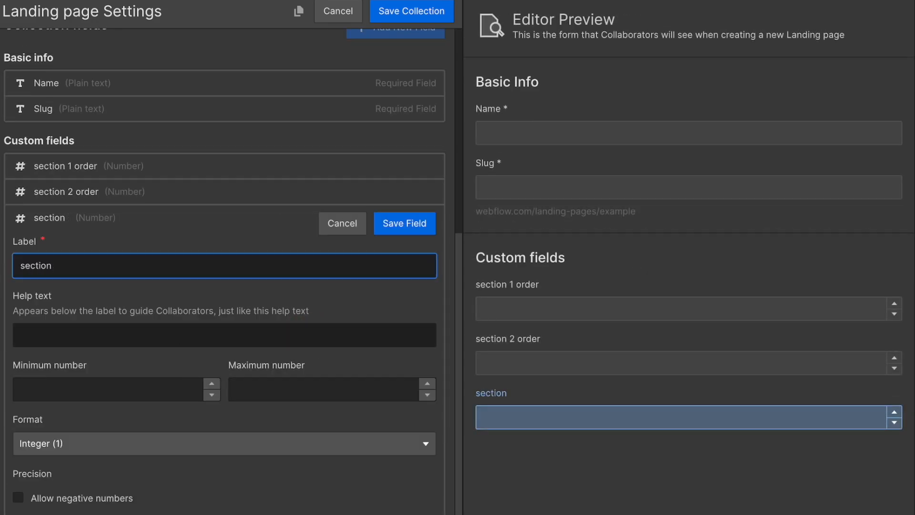
{"action": "left_click", "coordinate": [394, 222]}
{"action": "scroll", "coordinate": [251, 326], "scroll_direction": "up", "scroll_amount": 5}
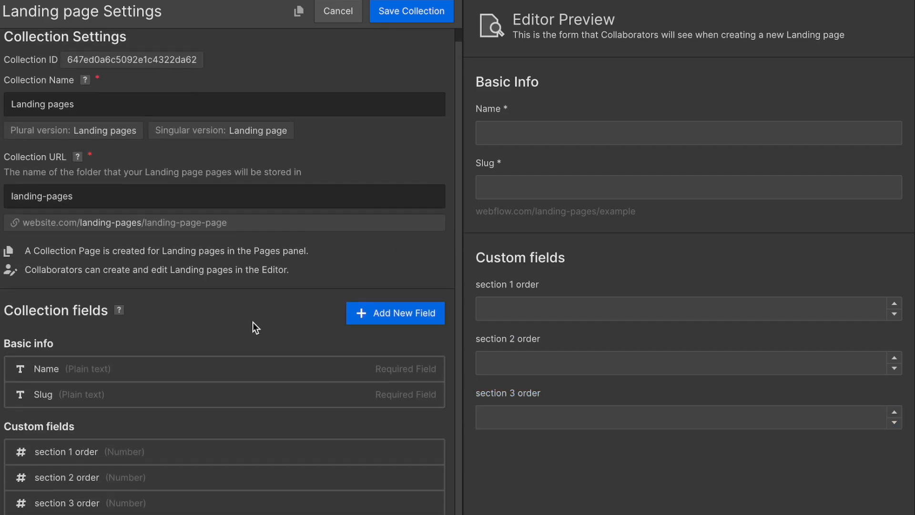
{"action": "left_click", "coordinate": [411, 11]}
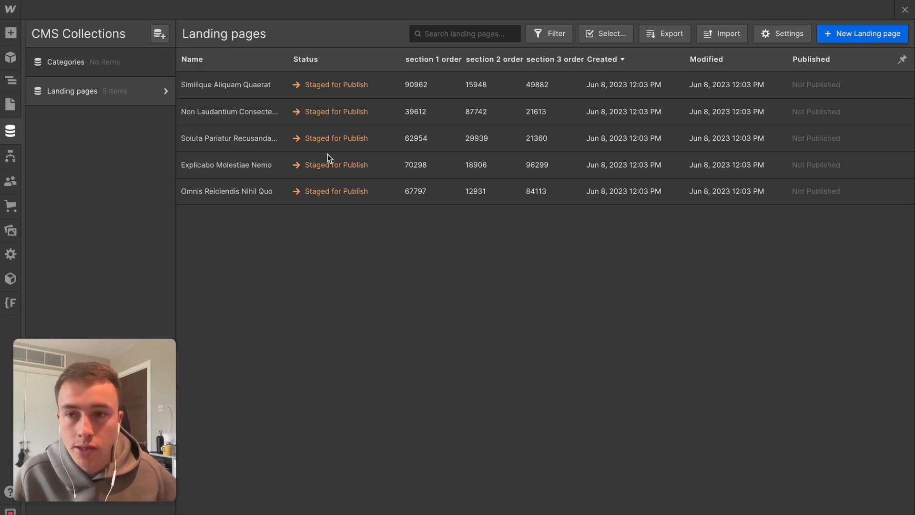
{"action": "key", "text": "Escape"}
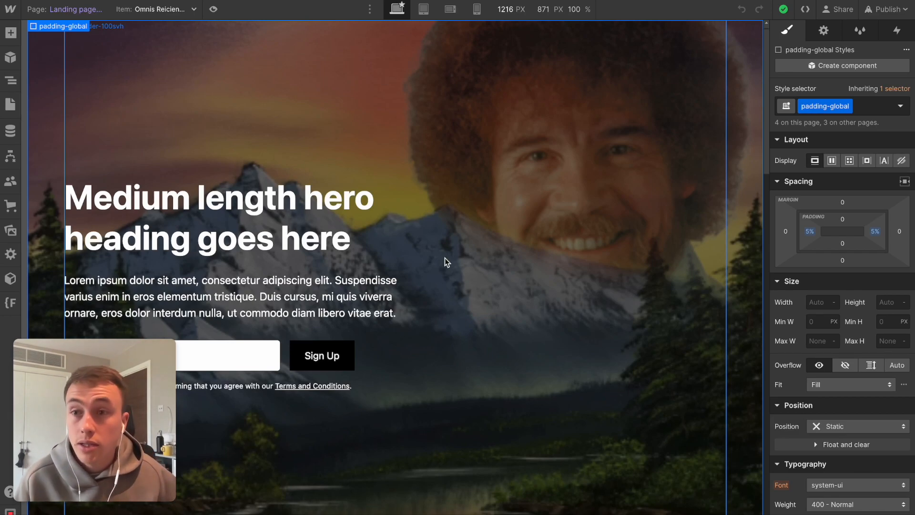
- Wrap section_1 in a new div block within main-wrapper and move section_2 and section_3 into the same div
{"action": "left_click", "coordinate": [13, 84]}
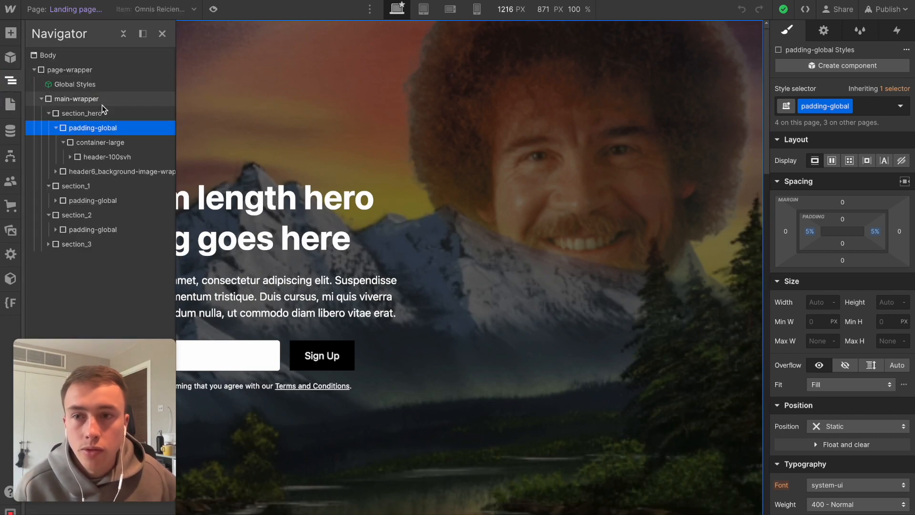
{"action": "left_click", "coordinate": [41, 99]}
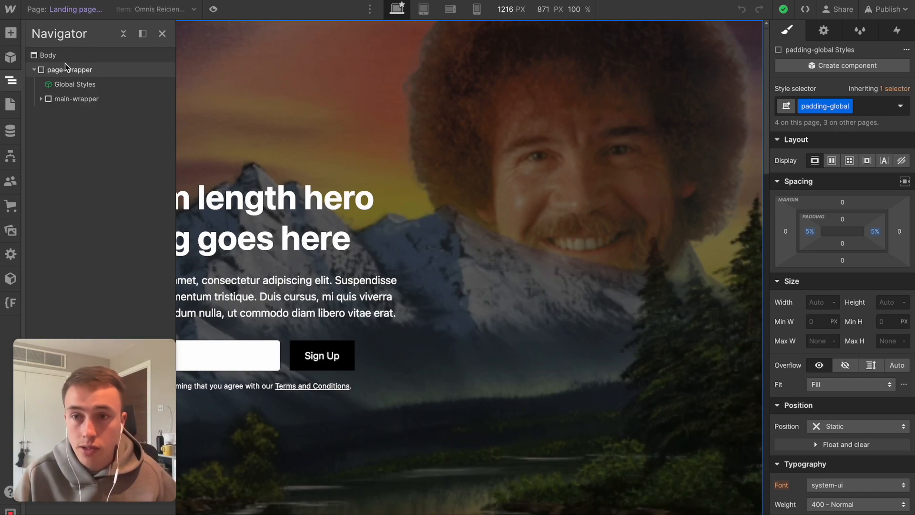
{"action": "left_click", "coordinate": [42, 99]}
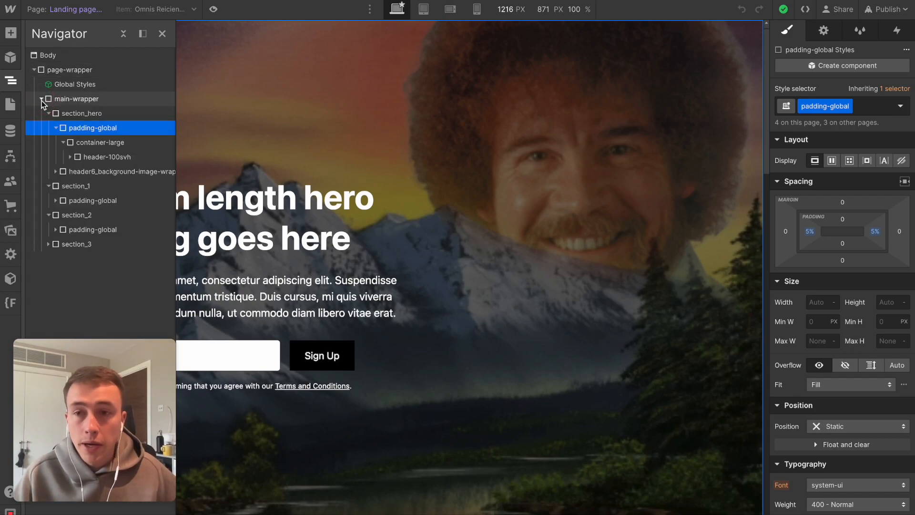
{"action": "left_click", "coordinate": [50, 115]}
{"action": "left_click", "coordinate": [48, 128]}
{"action": "left_click", "coordinate": [50, 143]}
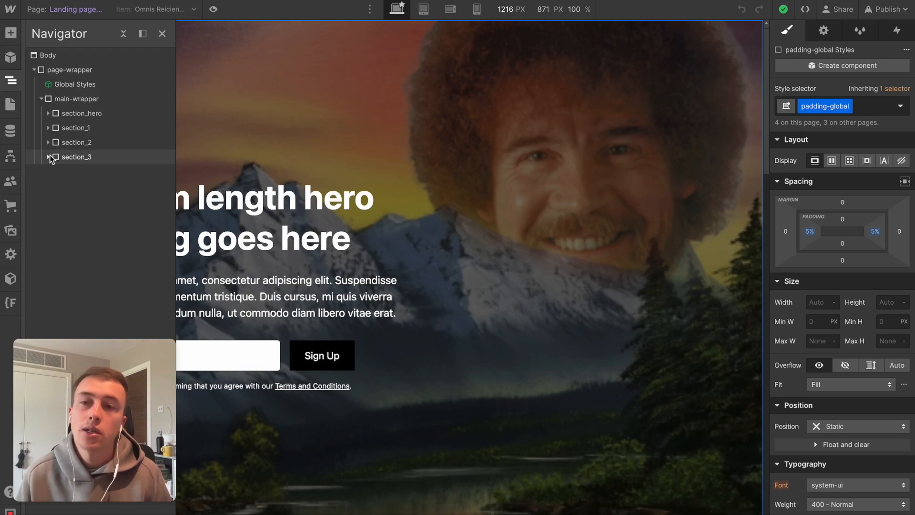
{"action": "left_click", "coordinate": [67, 127]}
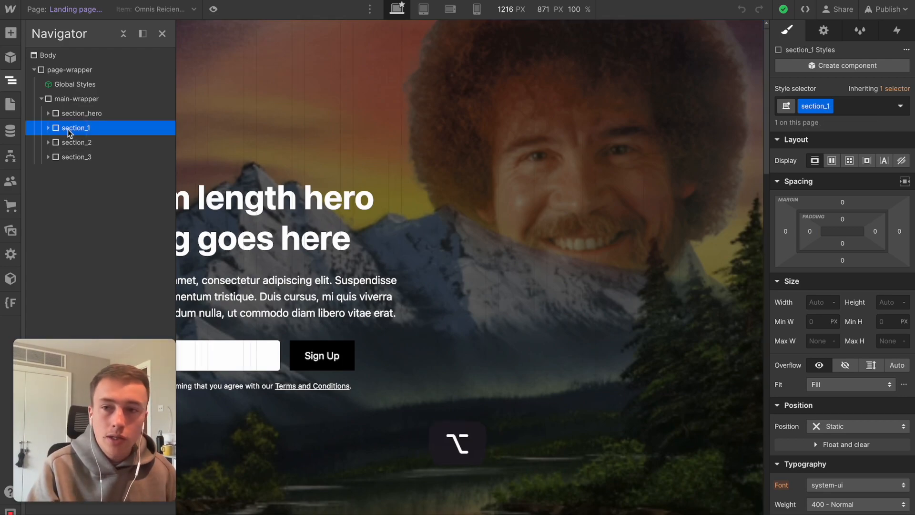
{"action": "key", "text": "alt+super+g"}
{"action": "left_click", "coordinate": [99, 158]}
{"action": "mouse_move", "coordinate": [101, 159]}
{"action": "left_mouse_down"}
{"action": "mouse_move", "coordinate": [86, 172]}
{"action": "mouse_move", "coordinate": [99, 168]}
{"action": "left_mouse_up"}
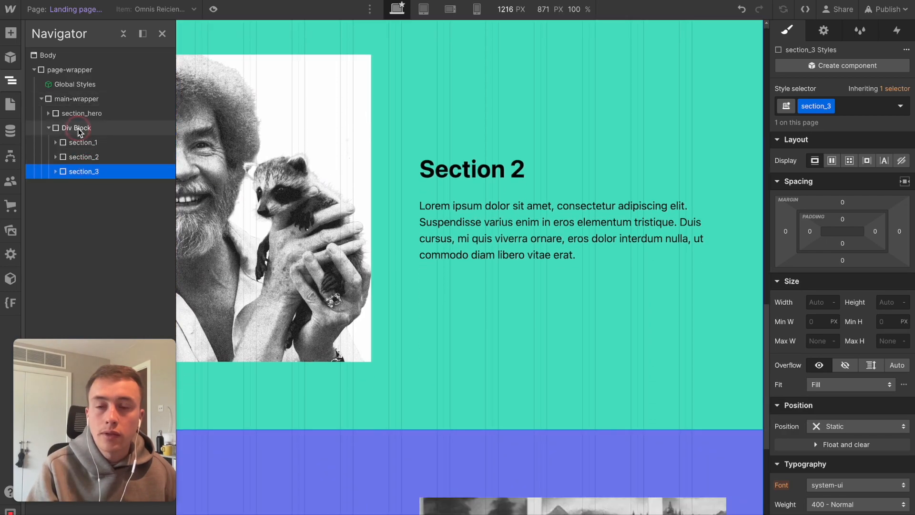
- Give the div block around the three sections a new class named redorder_wrapper
{"action": "left_click", "coordinate": [80, 131]}
{"action": "key", "text": "super+Return"}
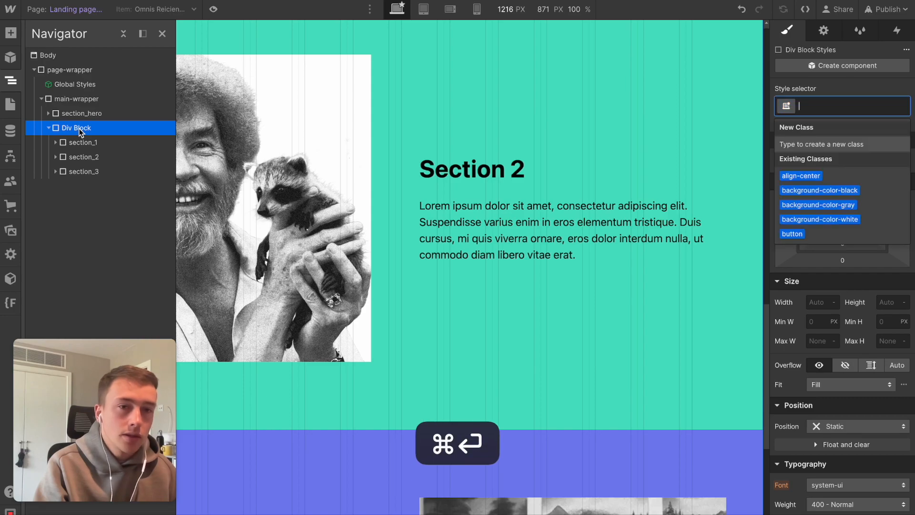
{"action": "type", "text": "redorder"}
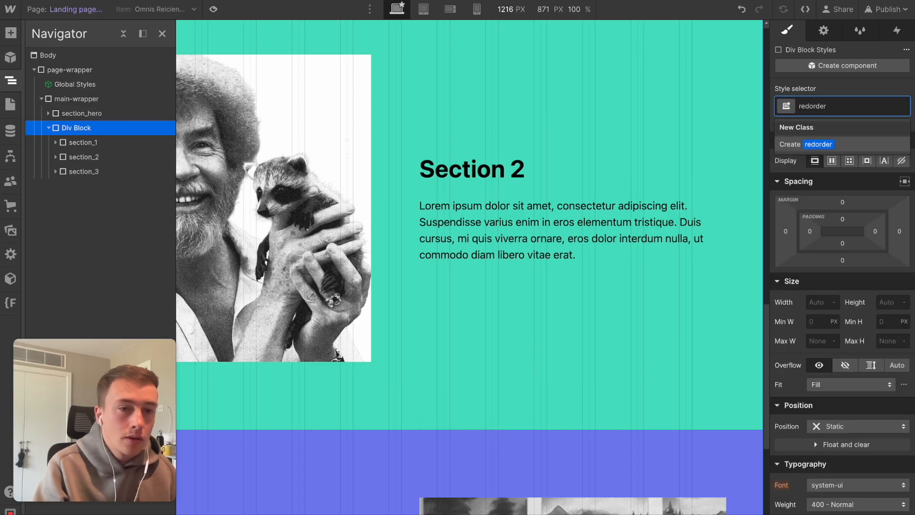
{"action": "type", "text": "_wrapper"}
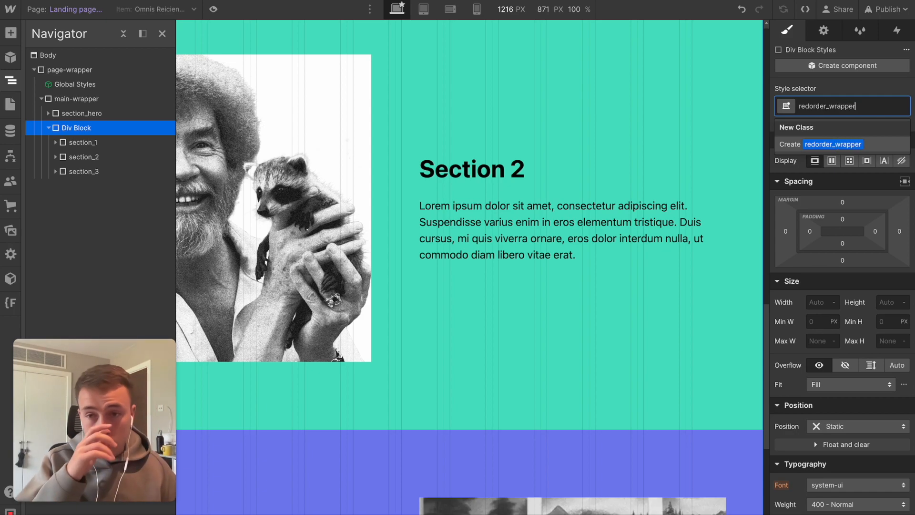
{"action": "key", "text": "Return"}
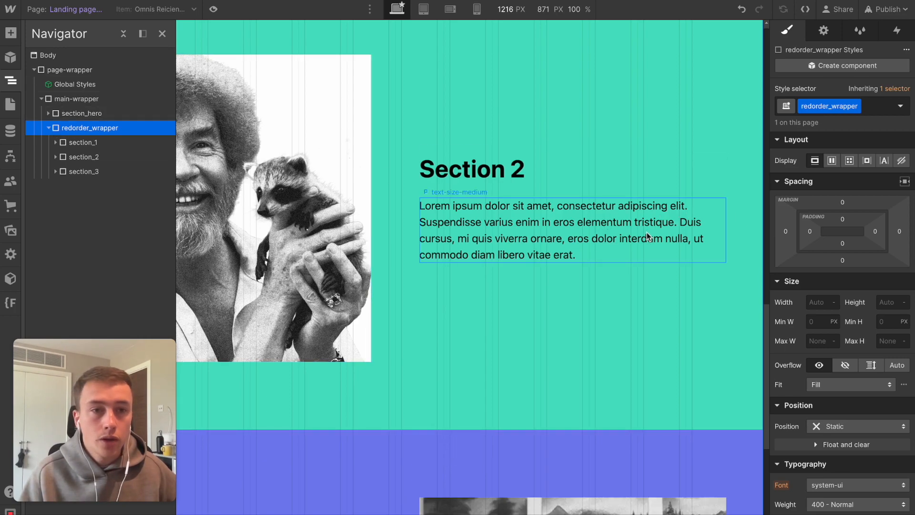
- Set redorder_wrapper's display to flex with vertical direction, and hide the canvas guide overlay
{"action": "left_click", "coordinate": [832, 161]}
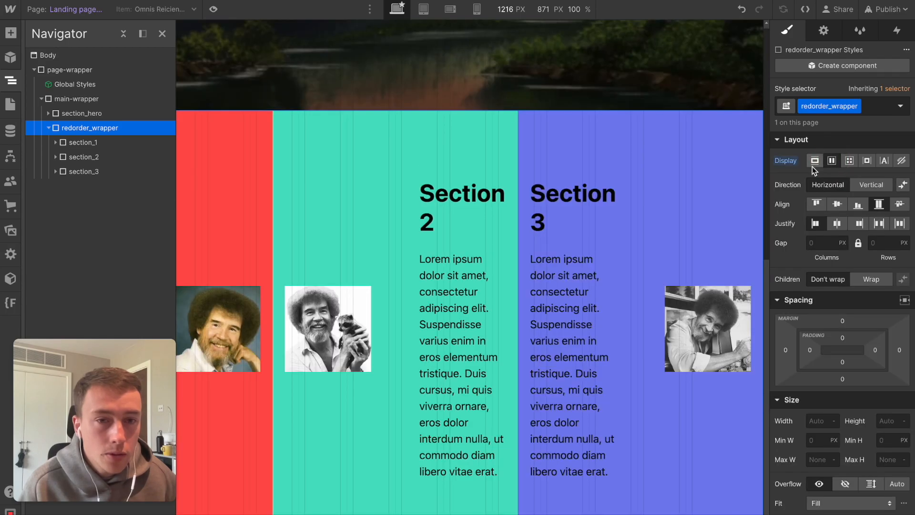
{"action": "left_click", "coordinate": [878, 185]}
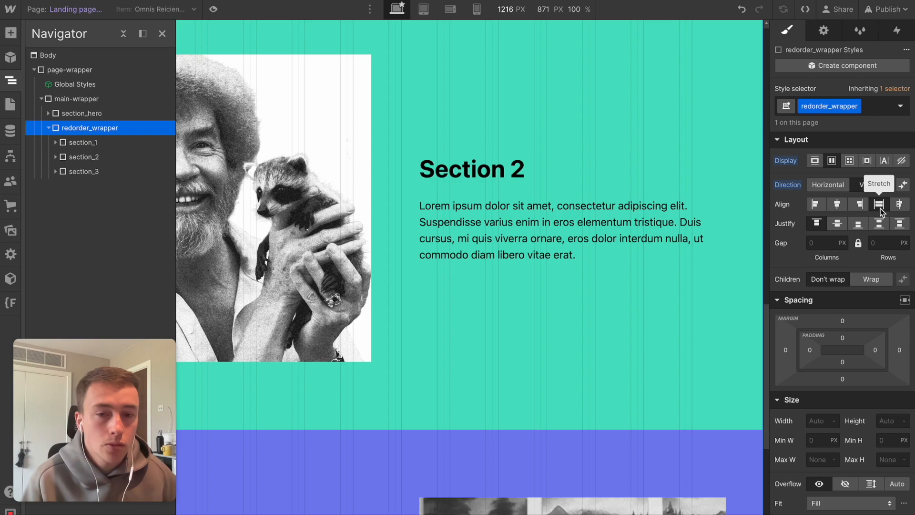
{"action": "key", "text": "shift+super+g"}
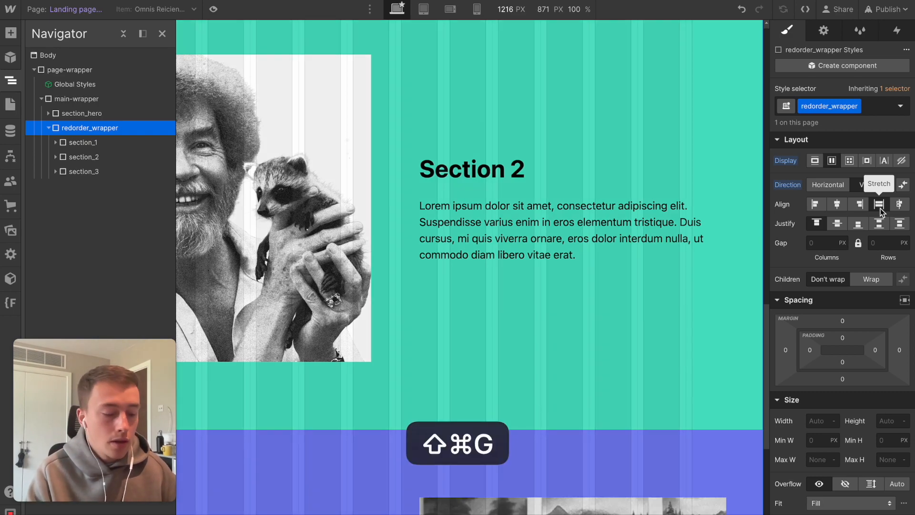
{"action": "key", "text": "shift+super+g"}
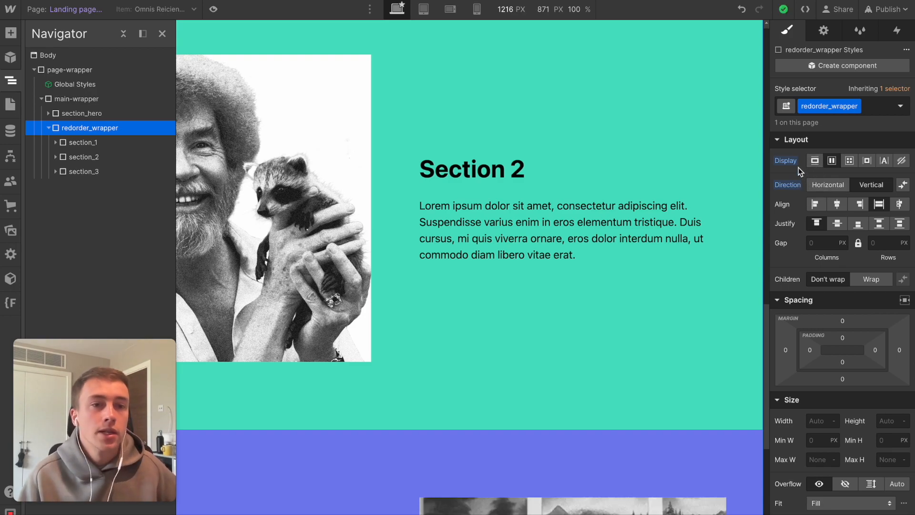
{"action": "scroll", "coordinate": [689, 197], "scroll_direction": "up", "scroll_amount": 10}
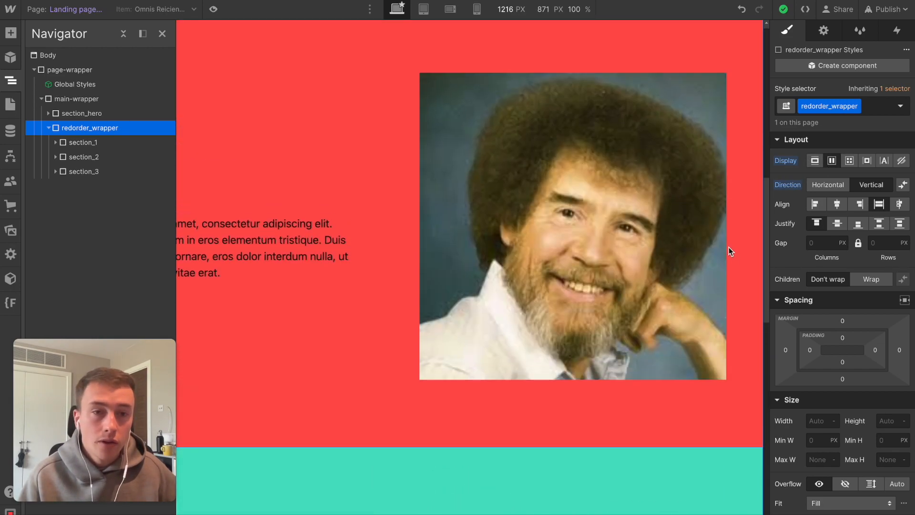
{"action": "scroll", "coordinate": [539, 242], "scroll_direction": "up", "scroll_amount": 3}
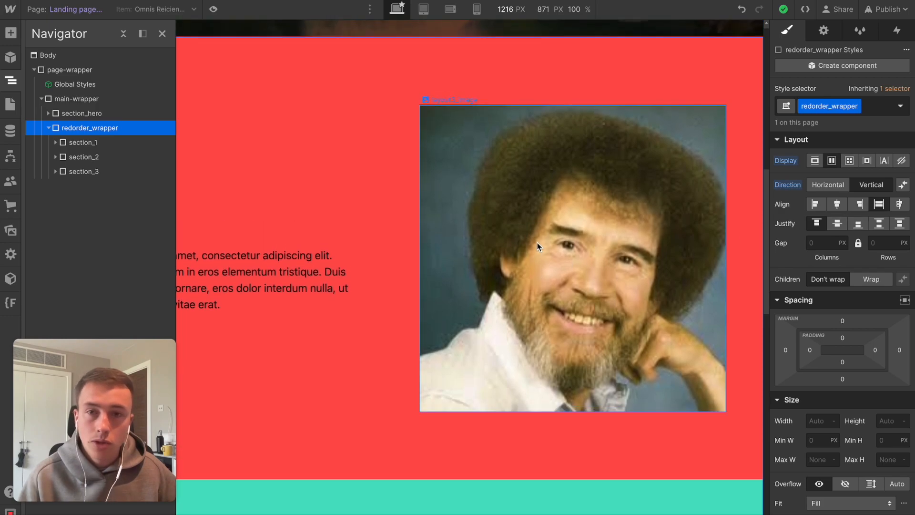
{"action": "left_click", "coordinate": [48, 128]}
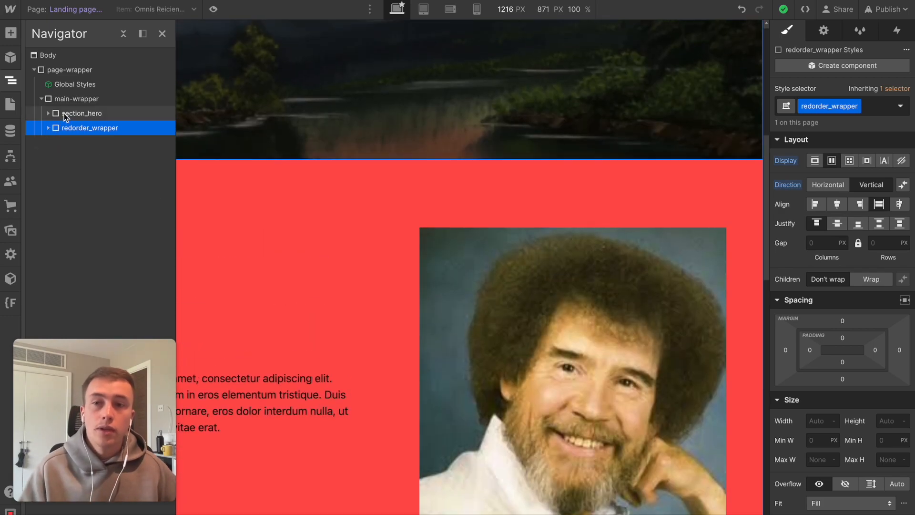
{"action": "left_click", "coordinate": [49, 128]}
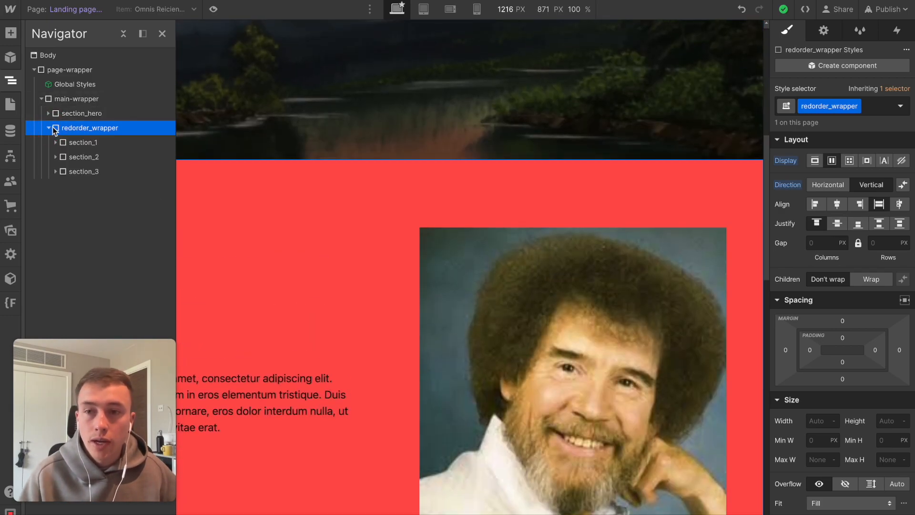
- Add an HTML Embed inside main-wrapper and place it between section_hero and redorder_wrapper
{"action": "left_click", "coordinate": [49, 128]}
{"action": "left_click", "coordinate": [65, 100]}
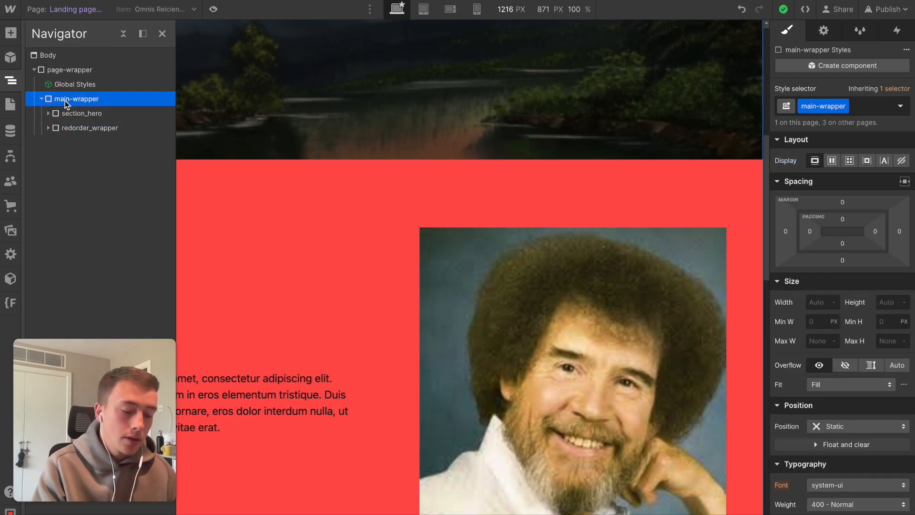
{"action": "key", "text": "super+e"}
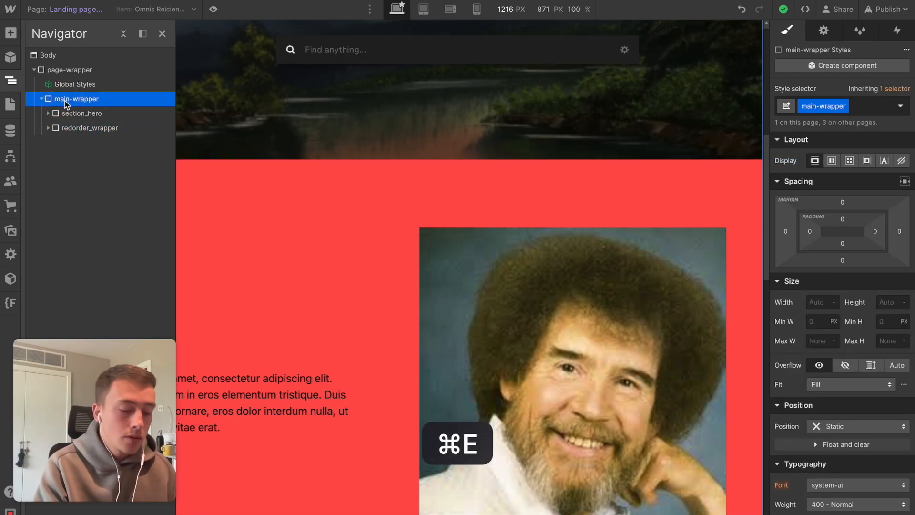
{"action": "type", "text": "em"}
{"action": "key", "text": "Return"}
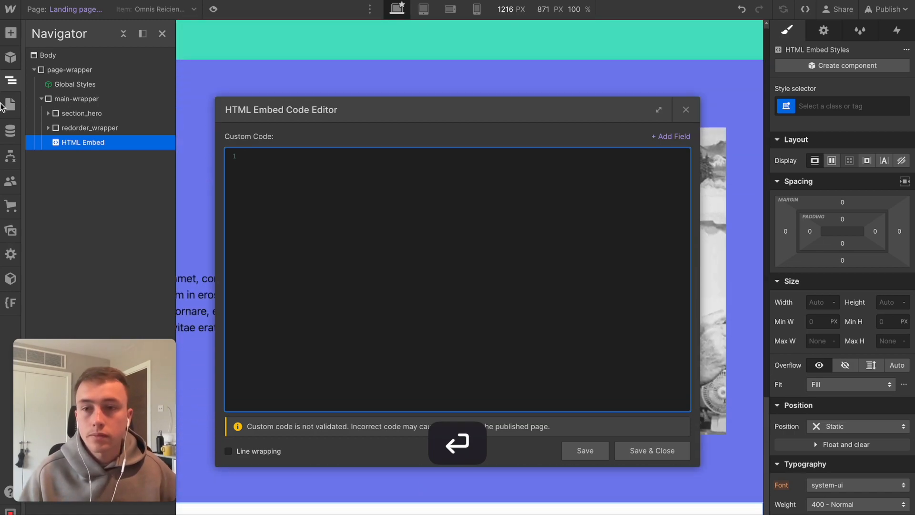
{"action": "double_click", "coordinate": [75, 135]}
{"action": "key", "text": "Escape"}
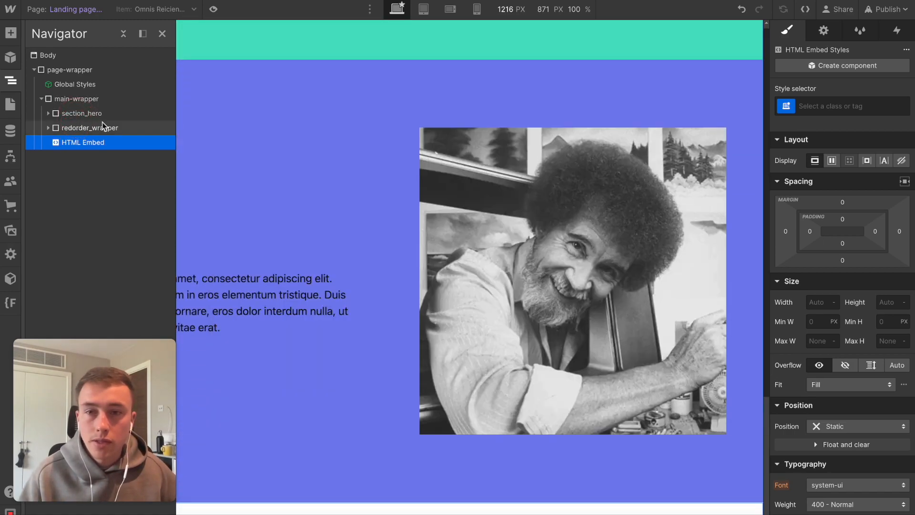
{"action": "left_click_drag", "start_coordinate": [78, 145], "coordinate": [85, 127]}
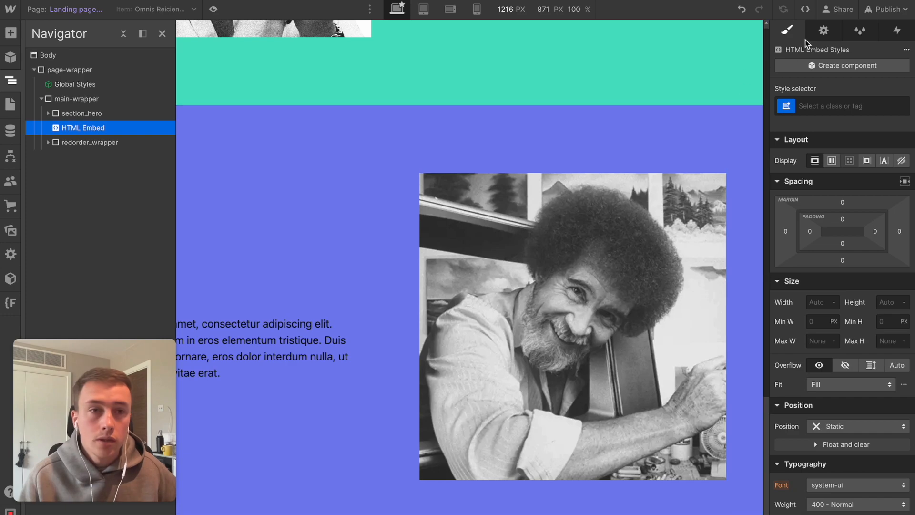
- Open the HTML Embed's code and write a style block with a .section_1 rule whose order is bound to the section 1 order field
{"action": "left_click", "coordinate": [820, 33]}
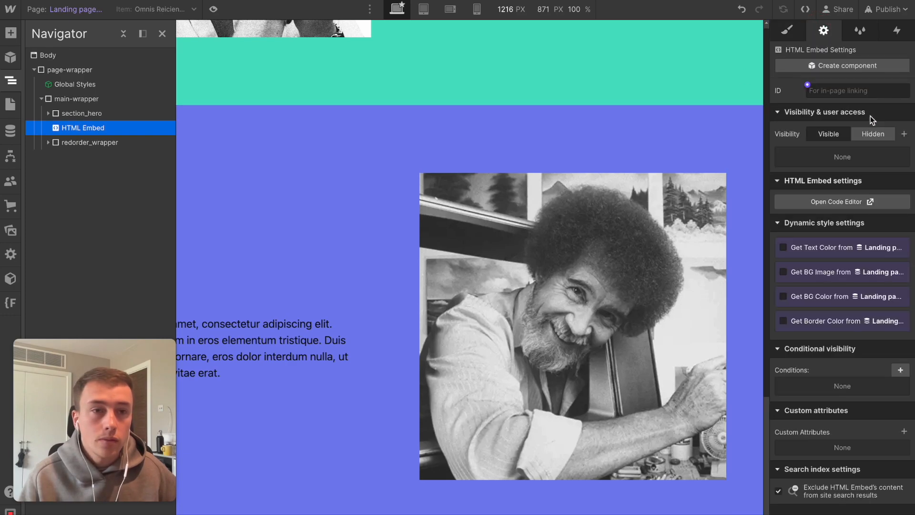
{"action": "left_click", "coordinate": [851, 202]}
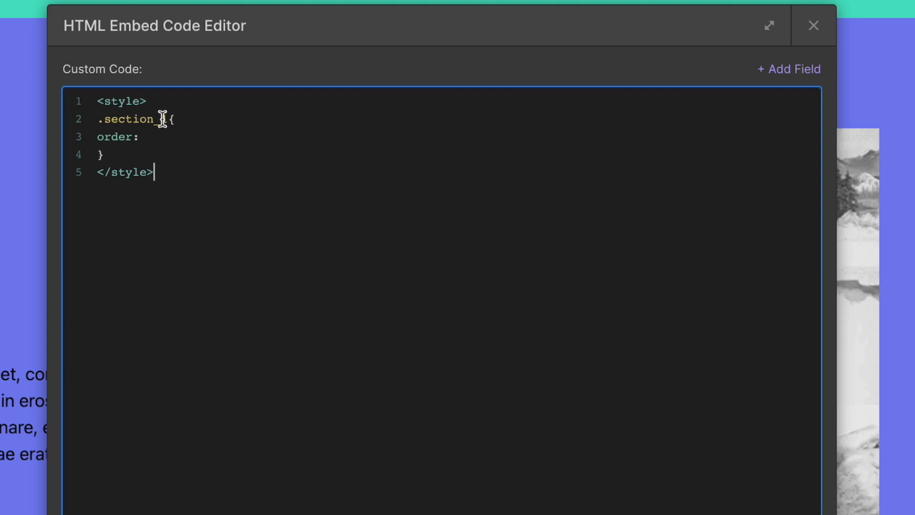
{"action": "left_click", "coordinate": [152, 139]}
{"action": "left_click", "coordinate": [790, 71]}
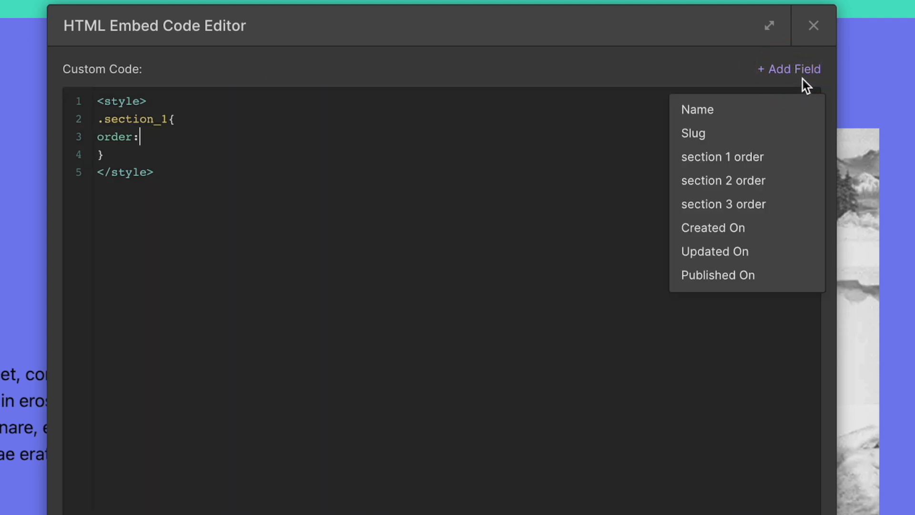
{"action": "left_click", "coordinate": [732, 159]}
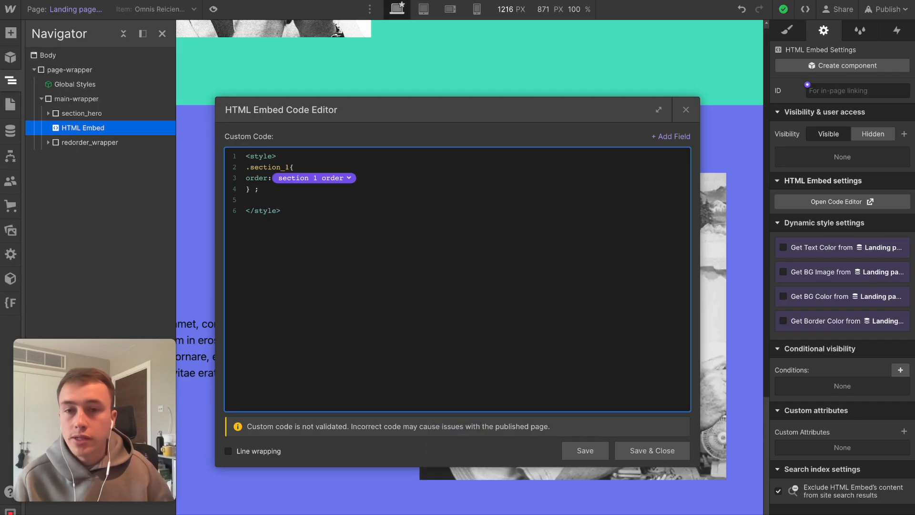
- Add a .section_2 rule to the embed's style block with its order bound to the section 2 order field
{"action": "type", "text": ".section_2{"}
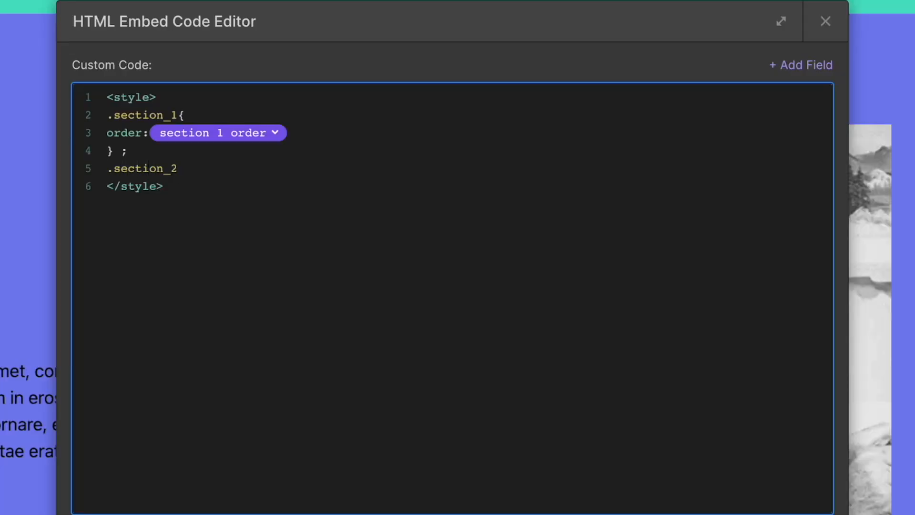
{"action": "key", "text": "Return"}
{"action": "type", "text": "order:"}
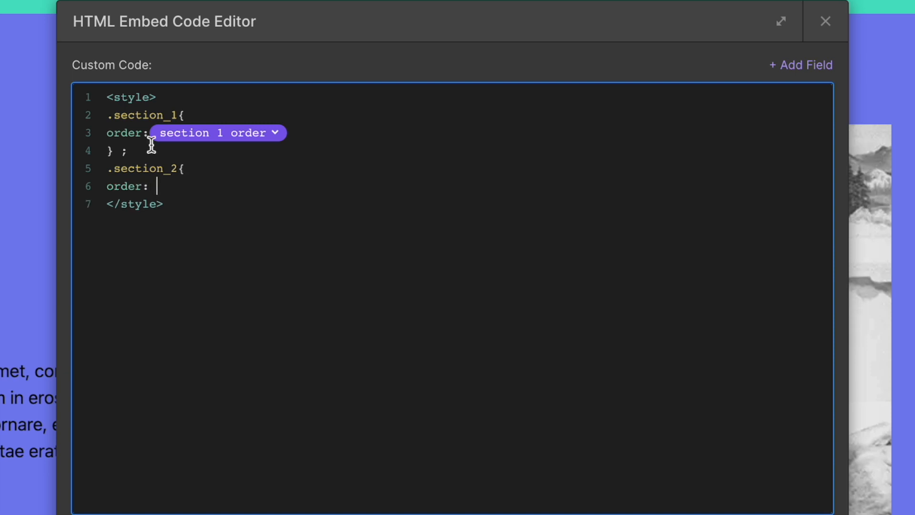
{"action": "left_click", "coordinate": [801, 66]}
{"action": "left_click", "coordinate": [731, 184]}
{"action": "key", "text": "Return"}
{"action": "type", "text": "} ;"}
- Add a .section_3 rule to the embed's style block with its order bound to the section 3 order field
{"action": "key", "text": "Return"}
{"action": "type", "text": ".section_3 {"}
{"action": "key", "text": "BackSpace"}
{"action": "key", "text": "BackSpace"}
{"action": "key", "text": "BackSpace"}
{"action": "key", "text": "BackSpace"}
{"action": "type", "text": "_3 {"}
{"action": "key", "text": "Return"}
{"action": "type", "text": "order:"}
{"action": "left_click", "coordinate": [800, 65]}
{"action": "left_click", "coordinate": [620, 192]}
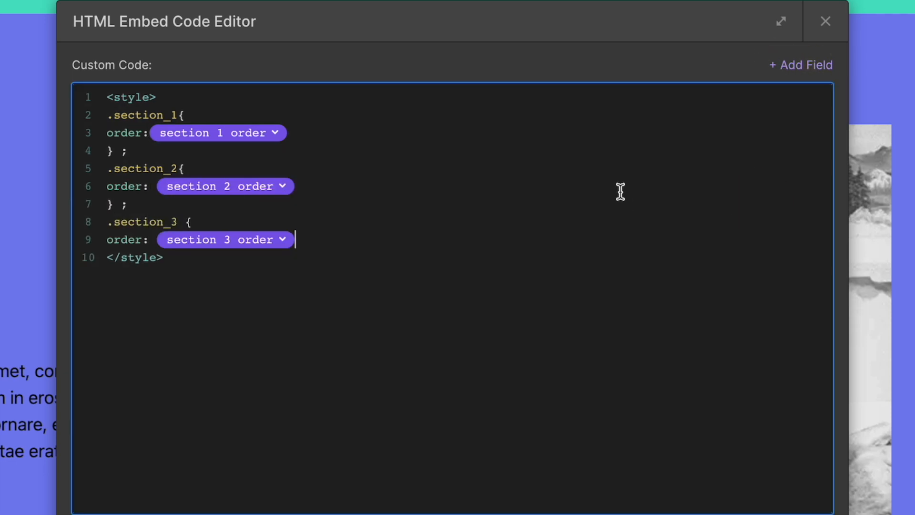
{"action": "key", "text": "Return"}
{"action": "type", "text": "}"}
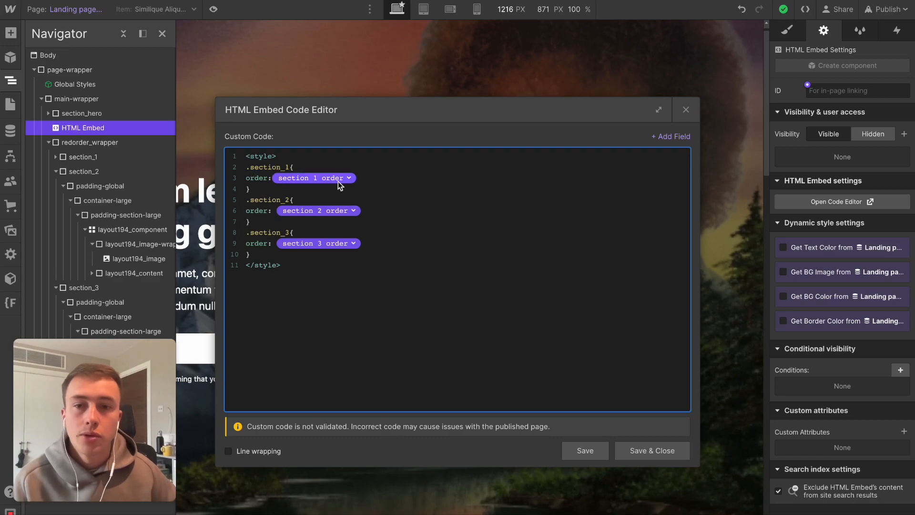
- Close the embed code and examine the section sequence on the page for the Similique Aliquam Quaerat item
{"action": "key", "text": "Escape"}
{"action": "scroll", "coordinate": [407, 283], "scroll_direction": "down", "scroll_amount": 6}
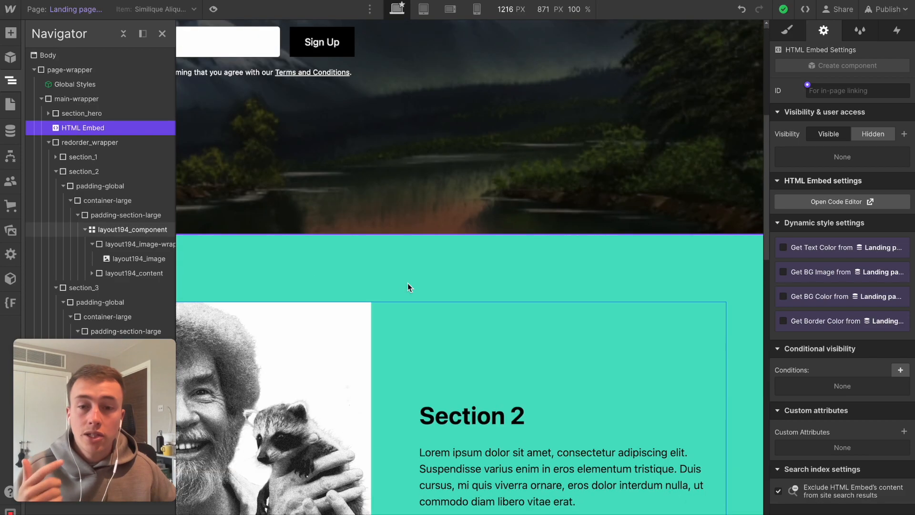
{"action": "scroll", "coordinate": [407, 283], "scroll_direction": "down", "scroll_amount": 4}
{"action": "scroll", "coordinate": [407, 283], "scroll_direction": "down", "scroll_amount": 1}
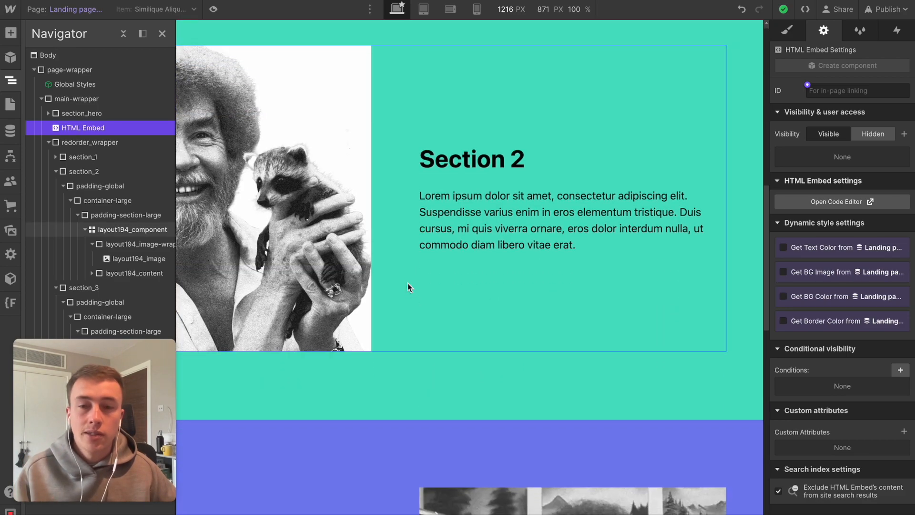
{"action": "scroll", "coordinate": [408, 283], "scroll_direction": "down", "scroll_amount": 10}
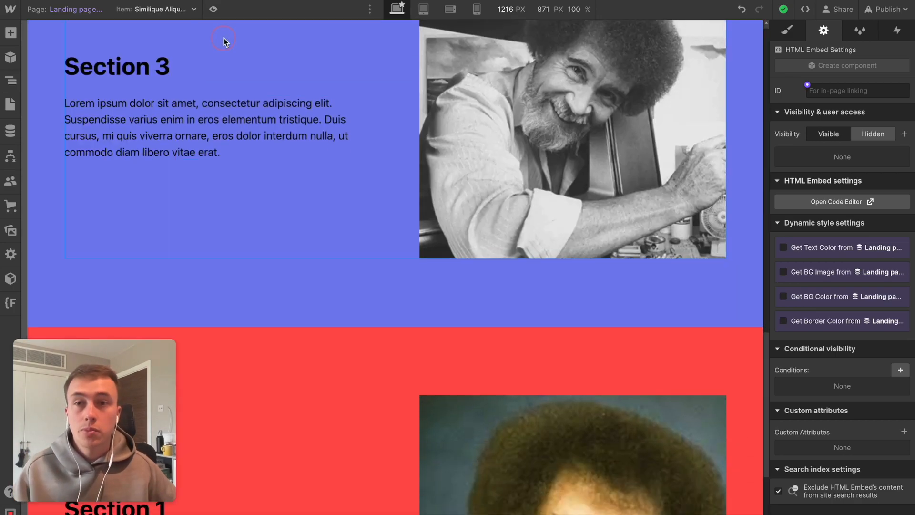
- Switch the template preview to the Non Laudantium Consectetur Est item
{"action": "left_click", "coordinate": [224, 41]}
{"action": "left_click", "coordinate": [157, 9]}
{"action": "left_click", "coordinate": [182, 40]}
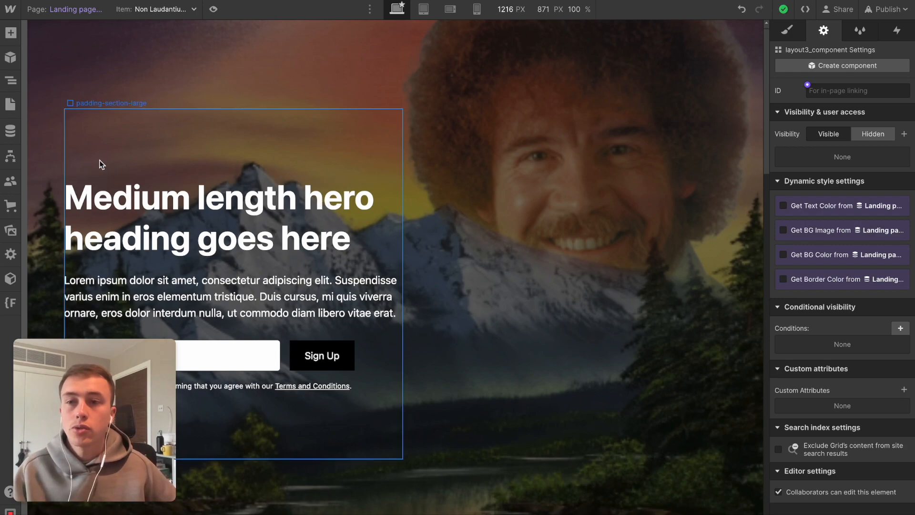
- Open the Reverse order item in the Landing pages collection, review its section order fields and save it
{"action": "left_click", "coordinate": [15, 132]}
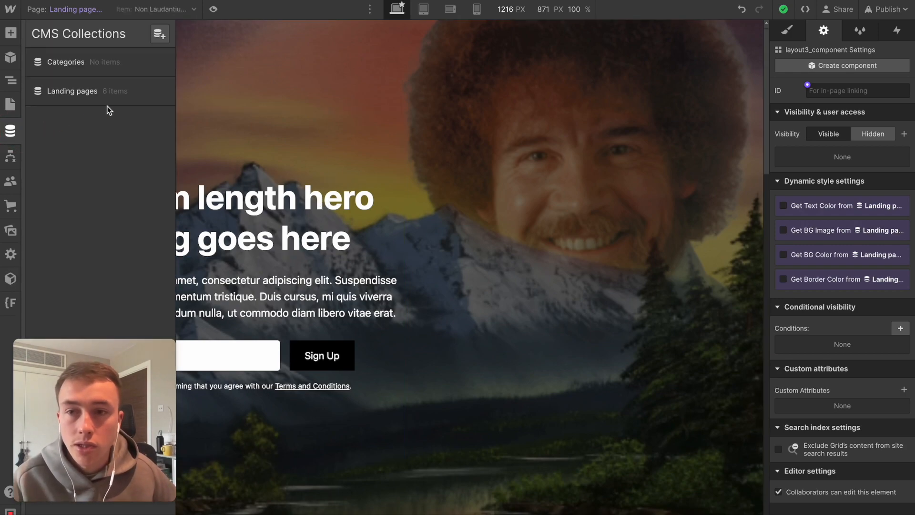
{"action": "left_click", "coordinate": [97, 90]}
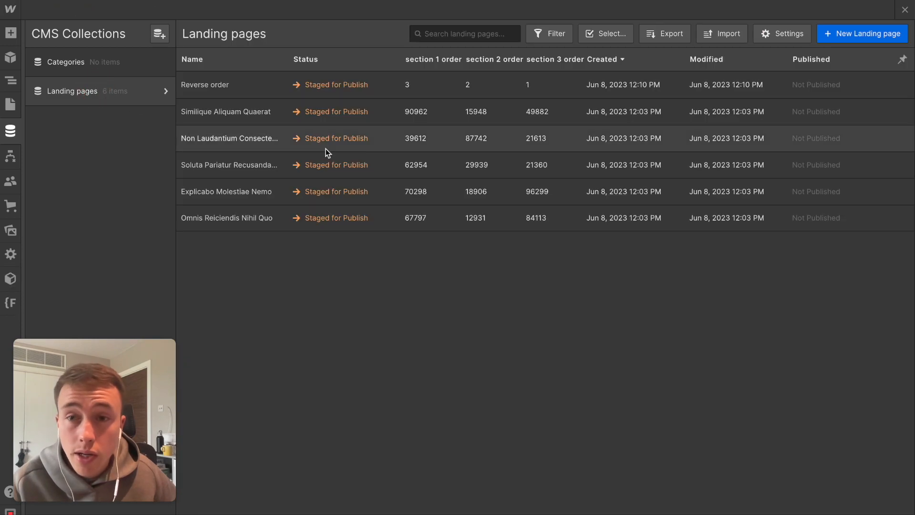
{"action": "left_click", "coordinate": [379, 94]}
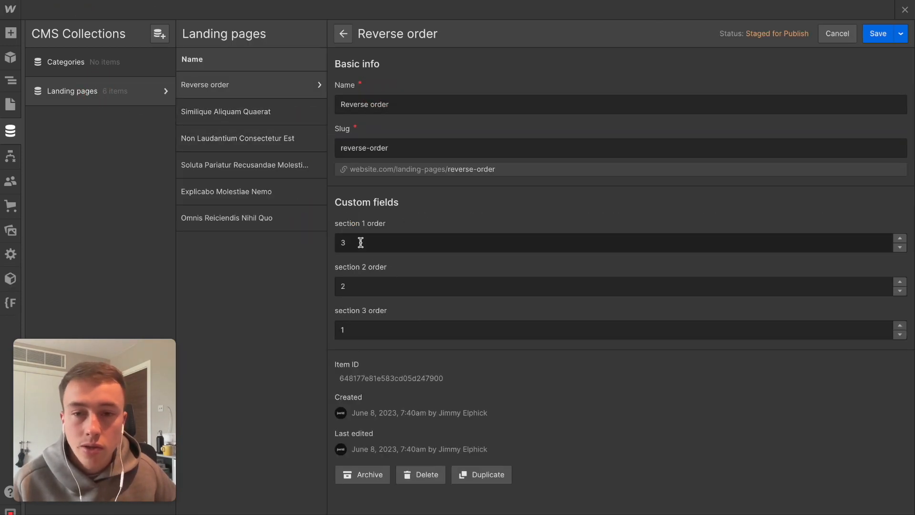
{"action": "left_click", "coordinate": [878, 33]}
- Preview the template with the Reverse order item and examine the sequence of its sections down the page
{"action": "left_click", "coordinate": [11, 104]}
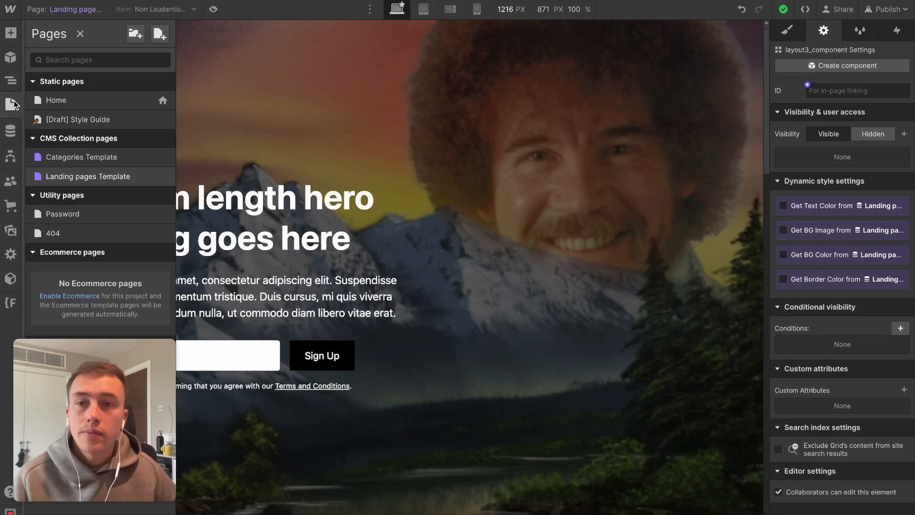
{"action": "left_click", "coordinate": [325, 112]}
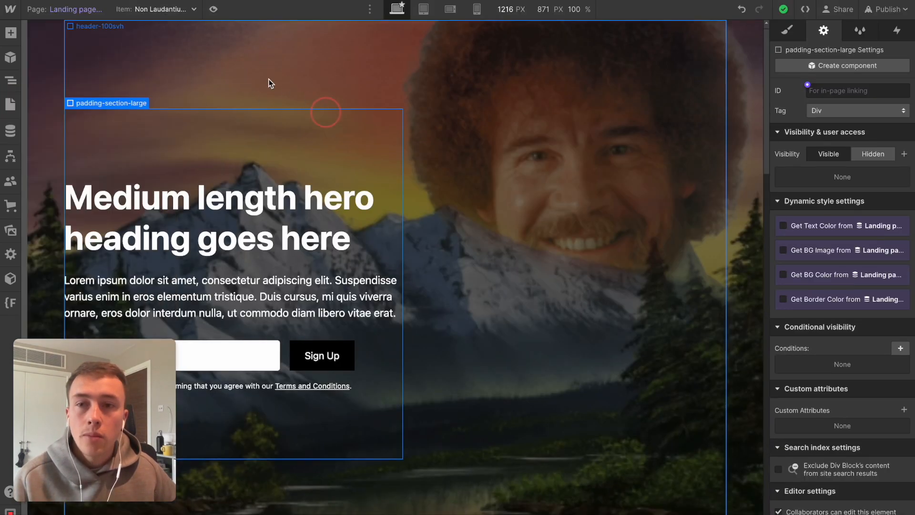
{"action": "left_click", "coordinate": [181, 11]}
{"action": "left_click", "coordinate": [193, 66]}
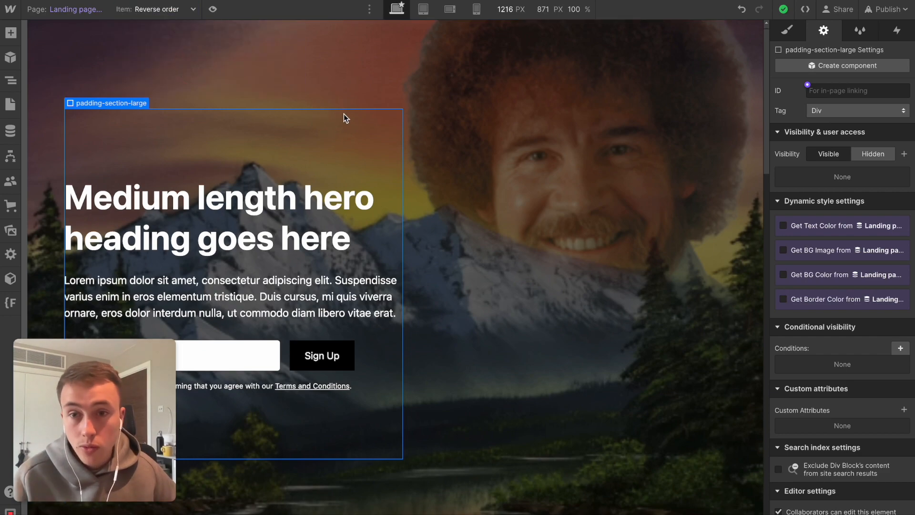
{"action": "scroll", "coordinate": [485, 155], "scroll_direction": "down", "scroll_amount": 10}
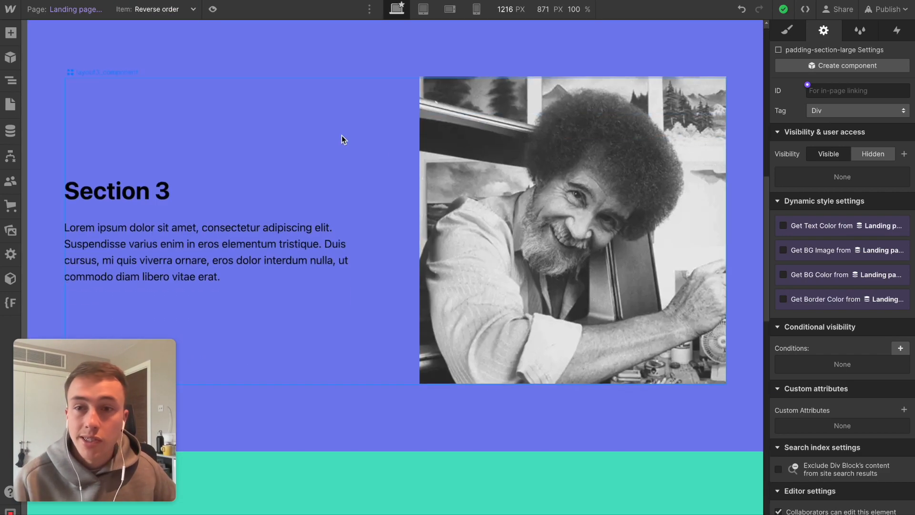
{"action": "scroll", "coordinate": [342, 136], "scroll_direction": "down", "scroll_amount": 10}
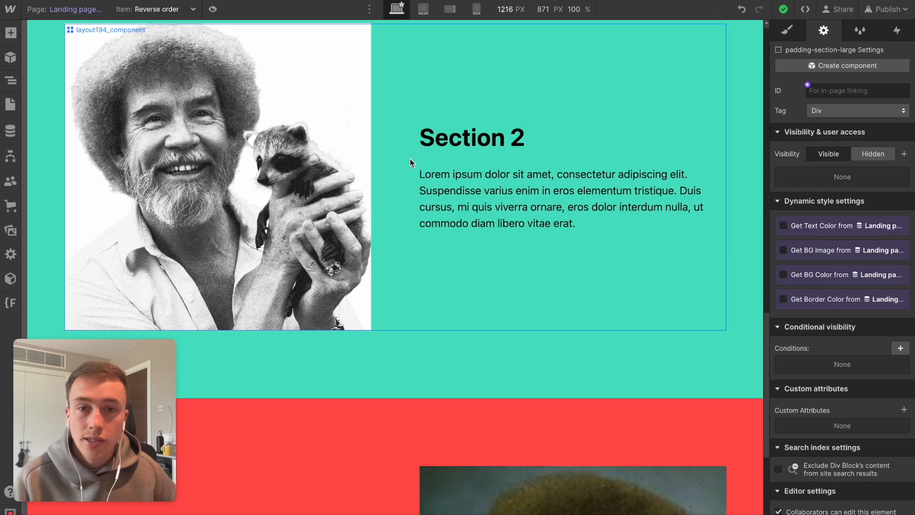
{"action": "scroll", "coordinate": [410, 162], "scroll_direction": "down", "scroll_amount": 6}
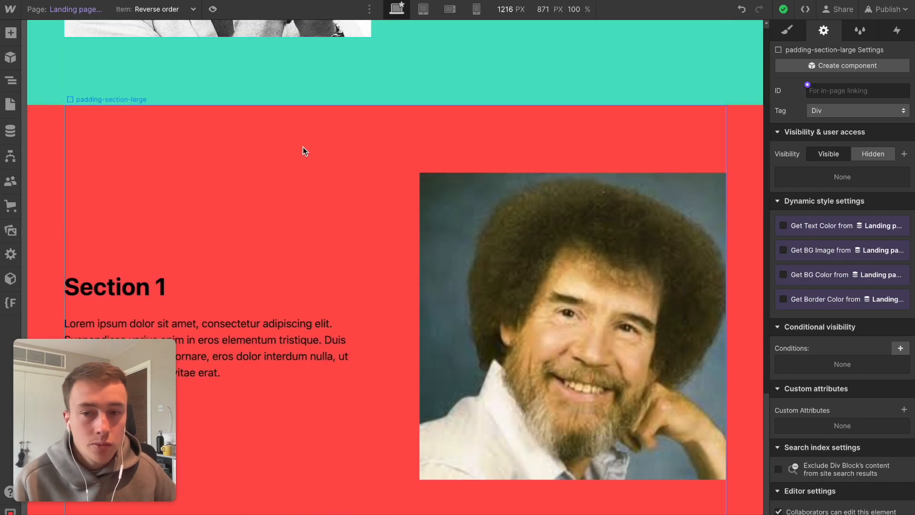
{"action": "scroll", "coordinate": [305, 151], "scroll_direction": "up", "scroll_amount": 5}
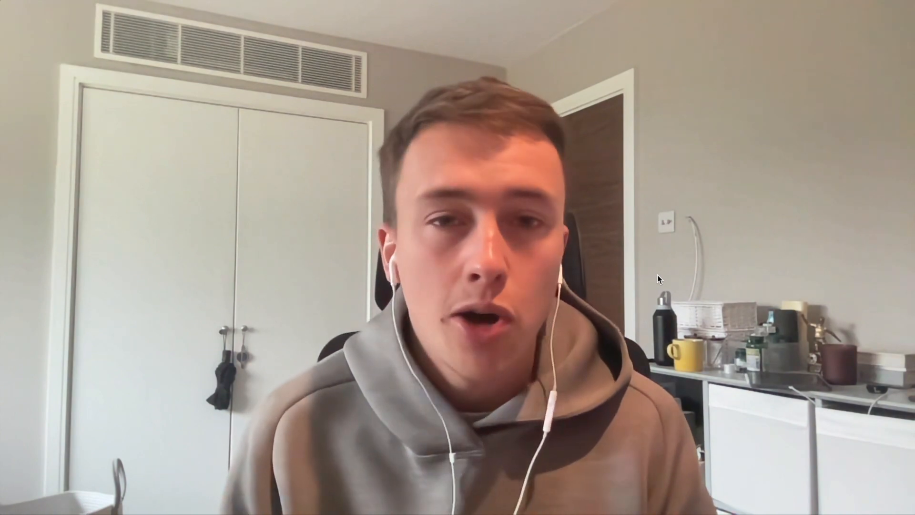